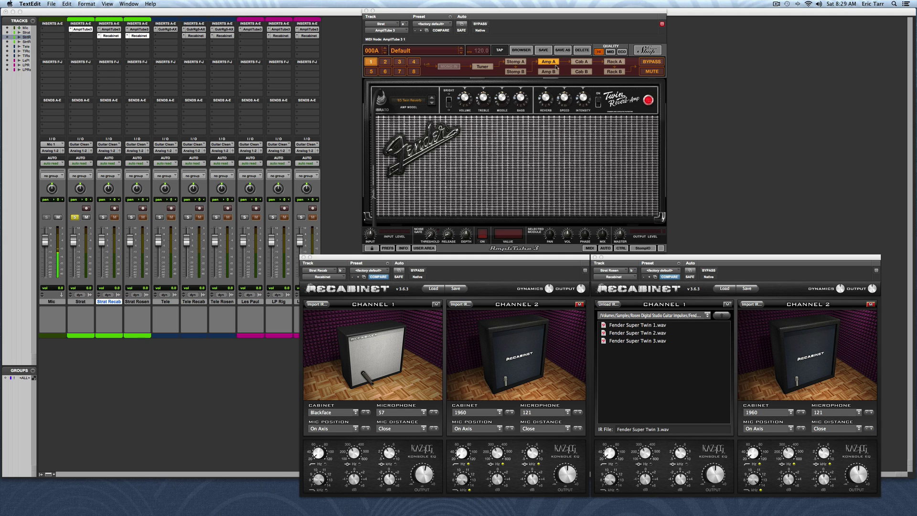
# Show AmpliTube's Cab A cabinet and mic view on Strat, then select the Strat Rosen track
pyautogui.click(581, 63)
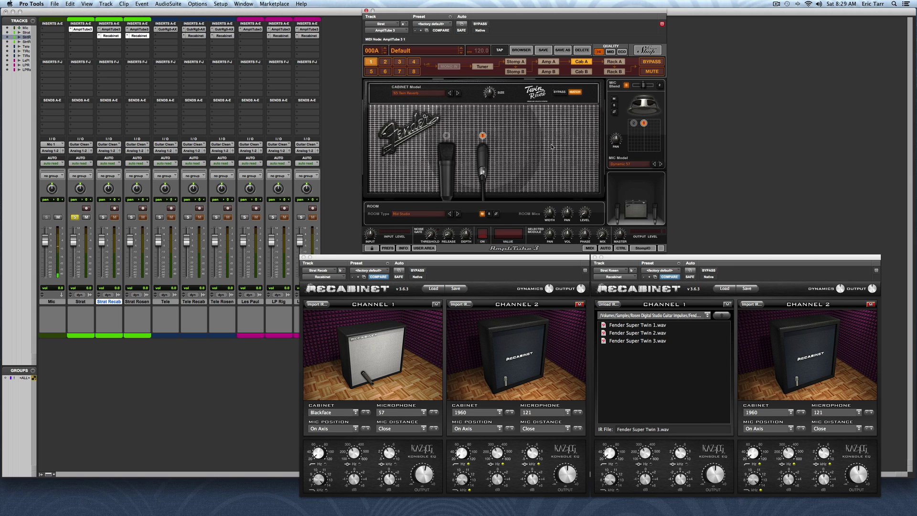
pyautogui.click(110, 302)
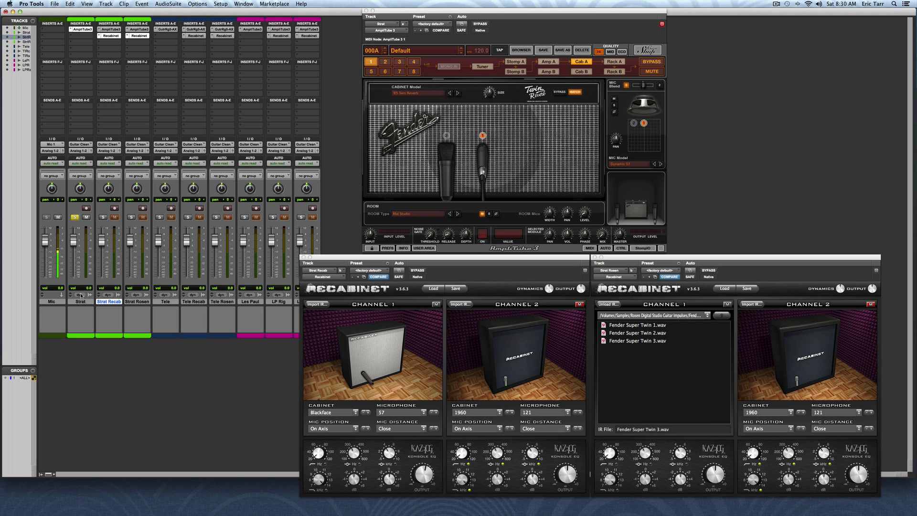
pyautogui.click(132, 302)
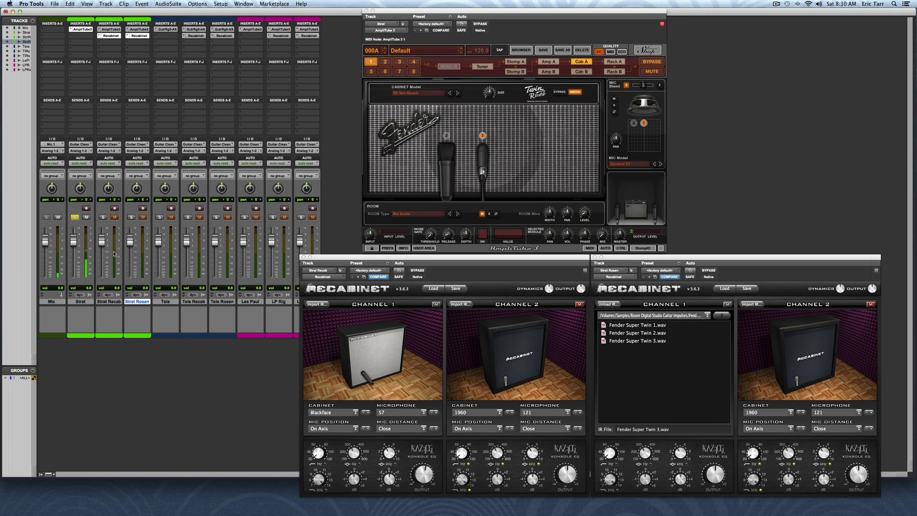
# Solo Strat Recab, Strat Rosen and Strat in turn, end on Strat Rosen, and close Strat Recab's Recabinet
pyautogui.click(103, 218)
pyautogui.click(130, 218)
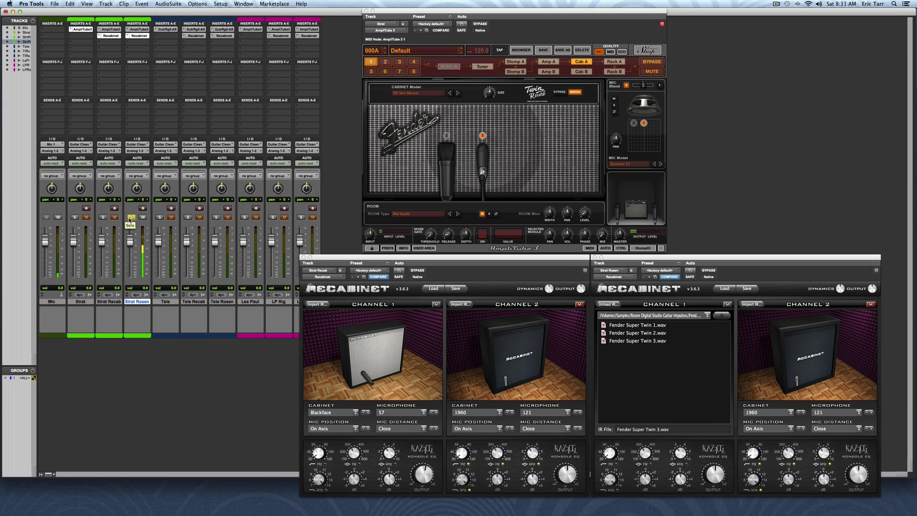
pyautogui.click(75, 217)
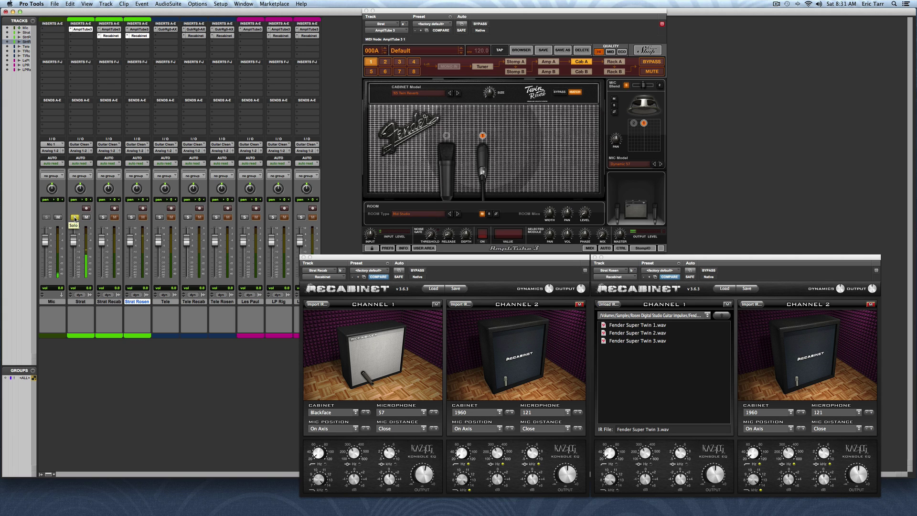
pyautogui.click(103, 217)
pyautogui.click(130, 218)
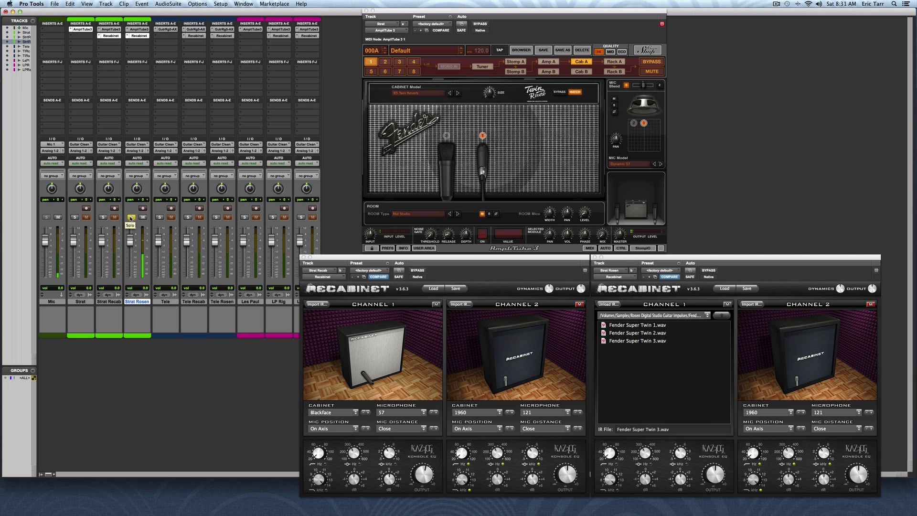
pyautogui.click(74, 217)
pyautogui.click(103, 217)
pyautogui.click(131, 217)
pyautogui.click(303, 257)
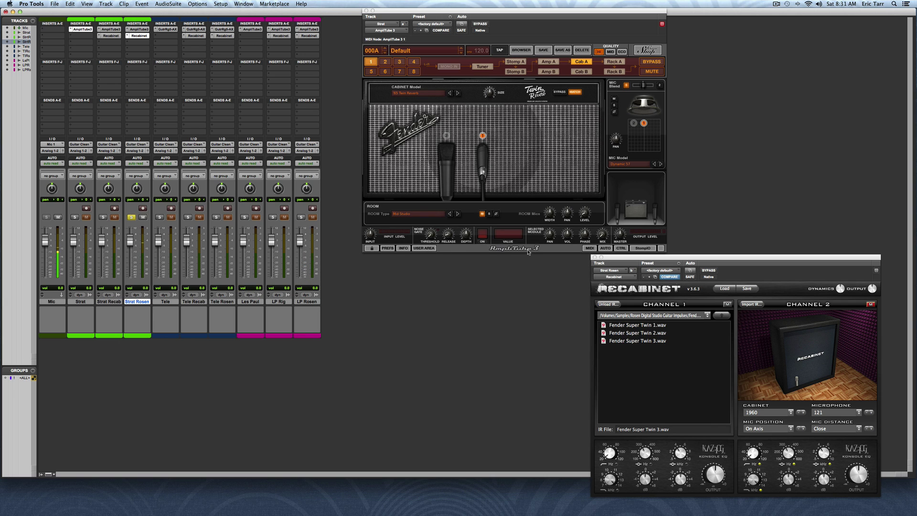
# Close the Strat plugin windows, set Tele's Guitar Rig split mix to 12:88, and show Tele Recab's Recabinet
pyautogui.click(595, 257)
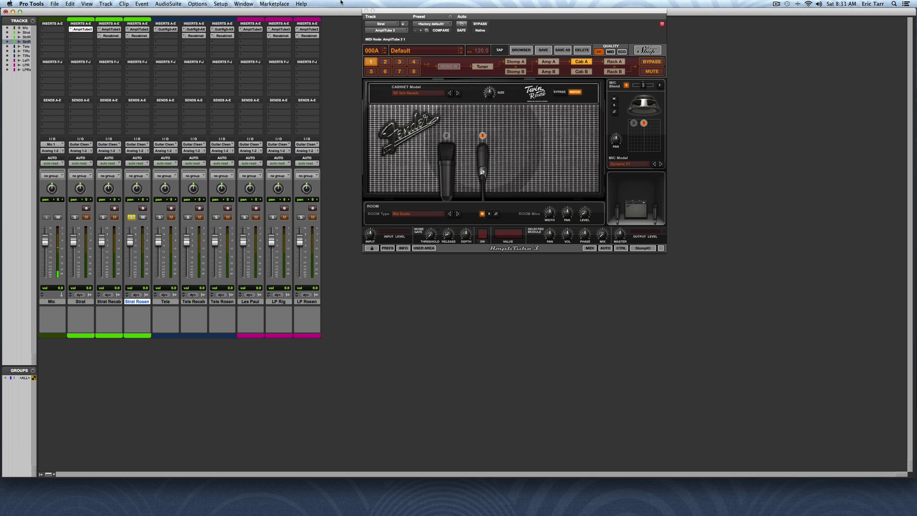
pyautogui.click(366, 10)
pyautogui.click(169, 30)
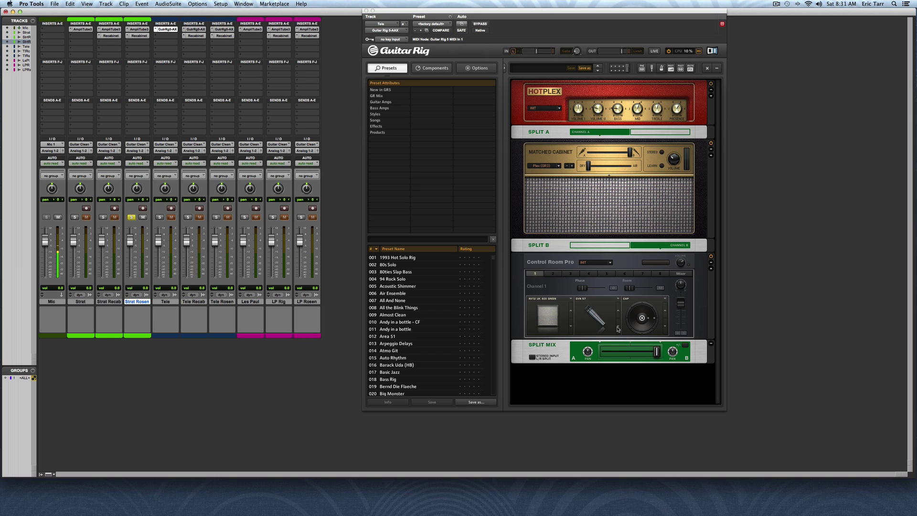
pyautogui.click(651, 355)
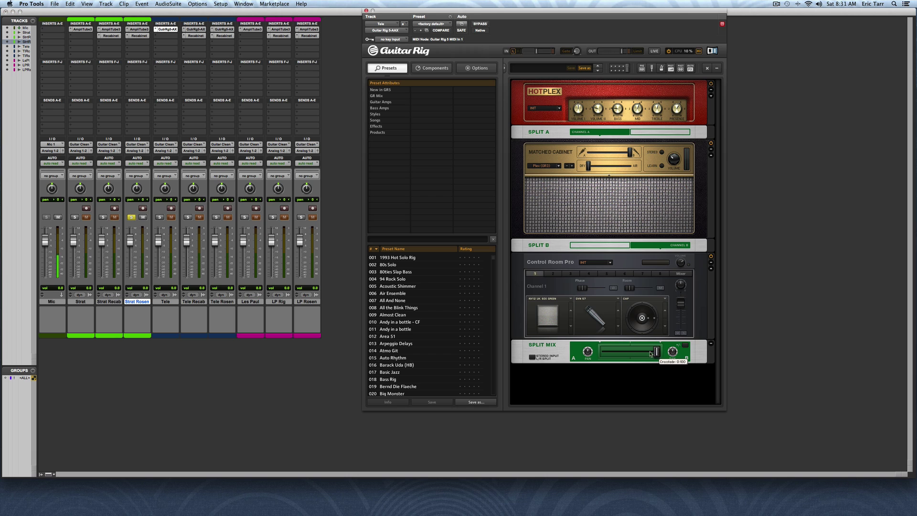
pyautogui.moveTo(651, 354); pyautogui.dragTo(612, 358)
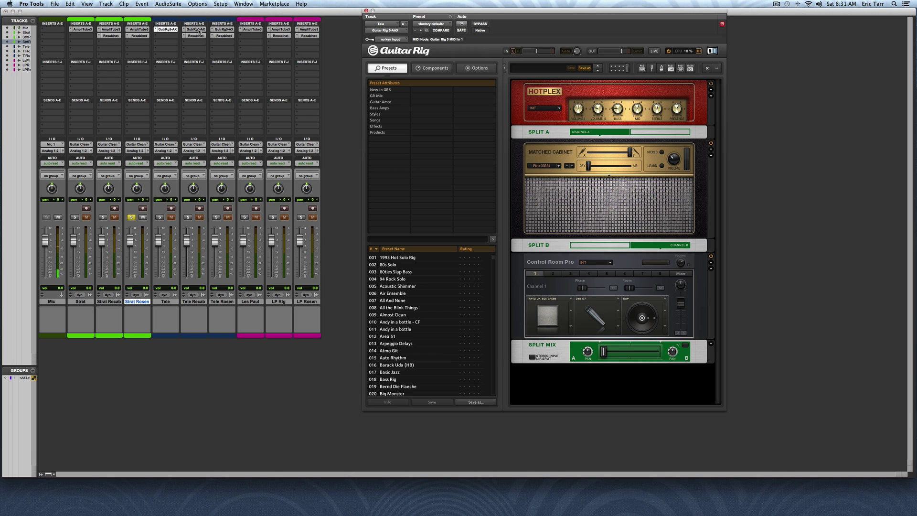
pyautogui.click(199, 31)
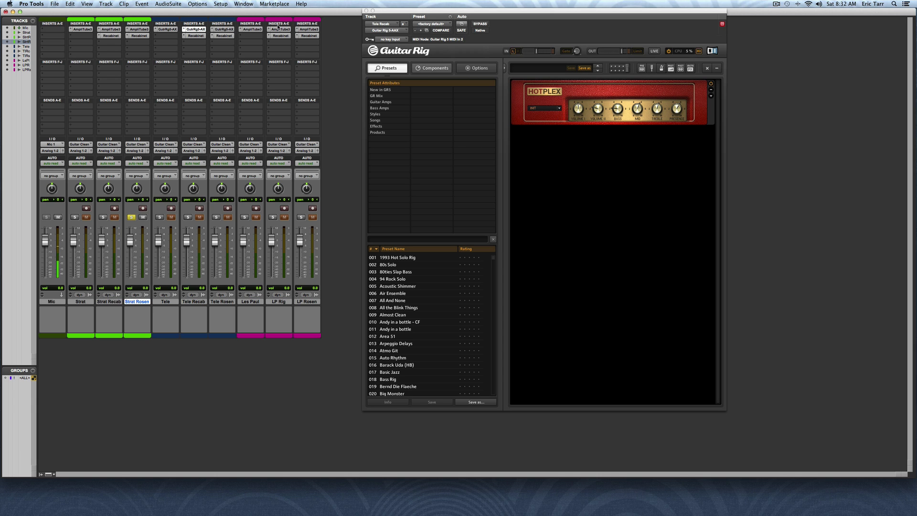
pyautogui.click(202, 35)
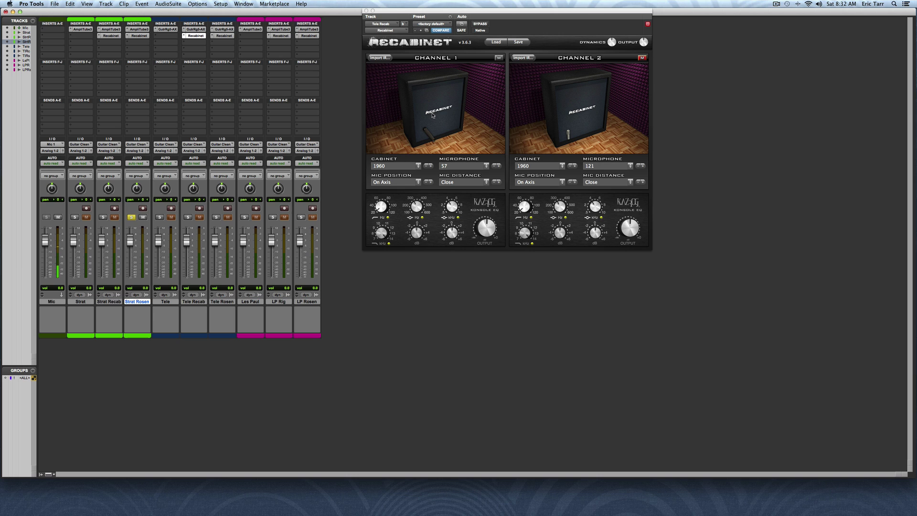
# Show Tele Rosen's Marshall 1960A Recabinet, start playback, and solo Tele, Tele Recab, then Tele Rosen
pyautogui.click(223, 36)
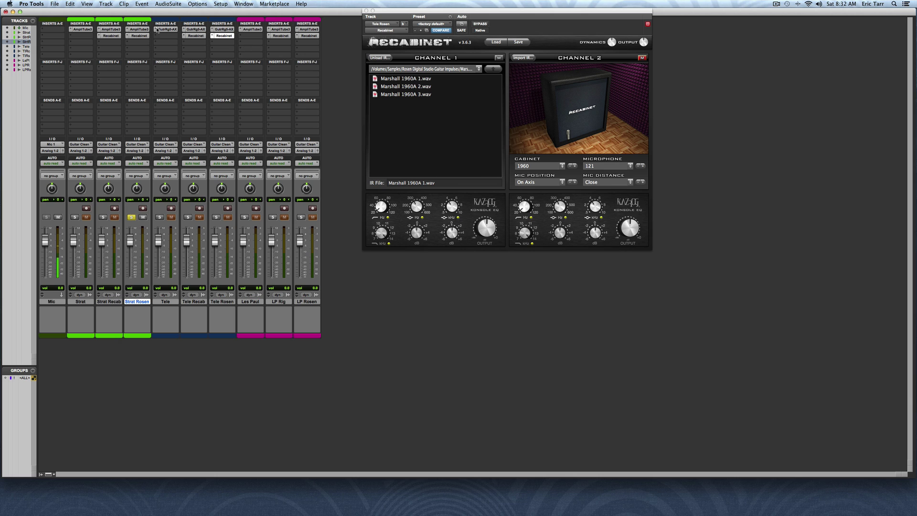
pyautogui.click(160, 217)
pyautogui.press('space')
pyautogui.click(188, 218)
pyautogui.click(216, 217)
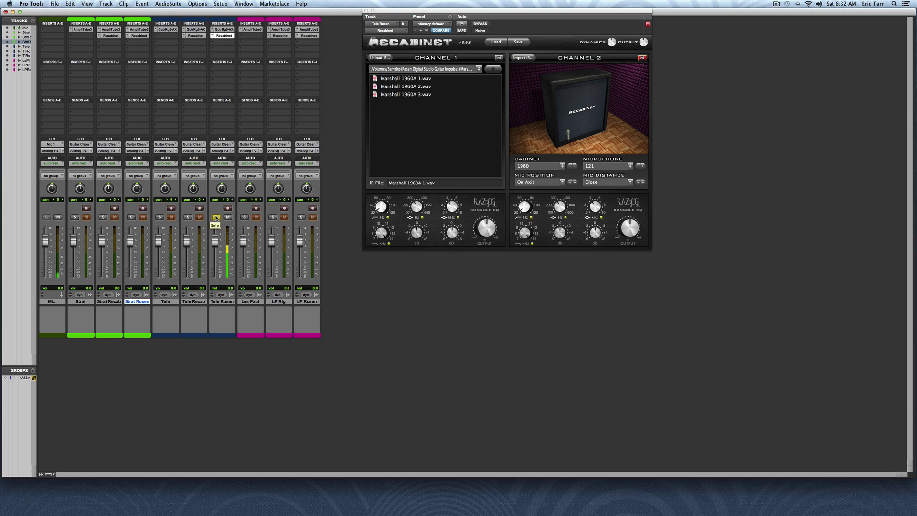
# Solo Tele with Guitar Rig's split mix at side B, then compare Tele Recab and Tele Rosen Recabinets
pyautogui.click(160, 218)
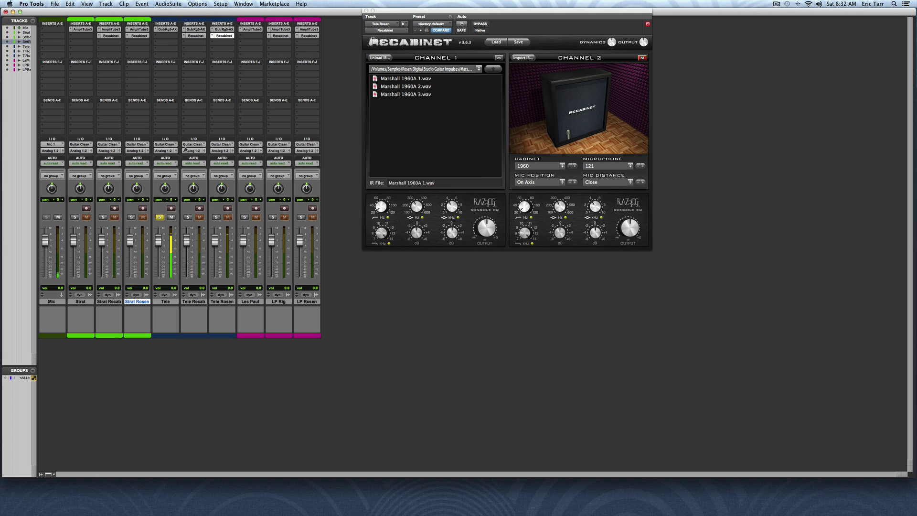
pyautogui.click(165, 28)
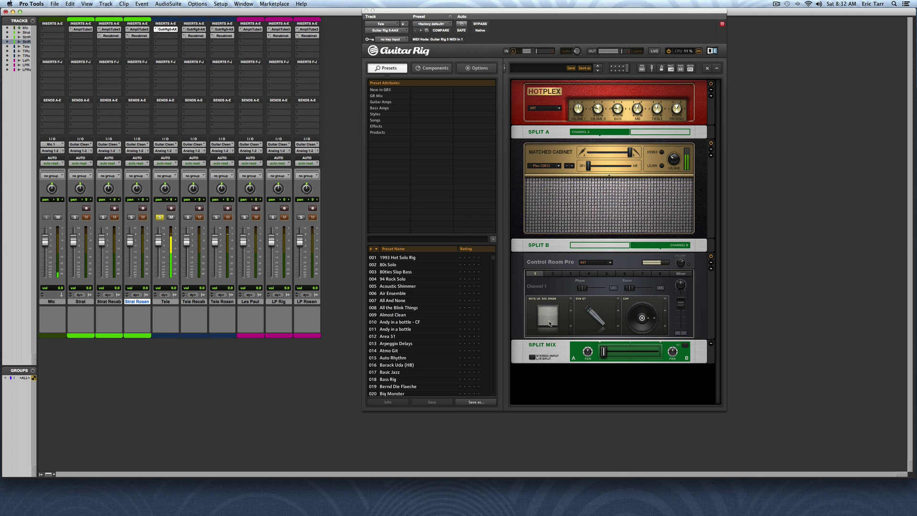
pyautogui.moveTo(604, 352); pyautogui.dragTo(657, 352)
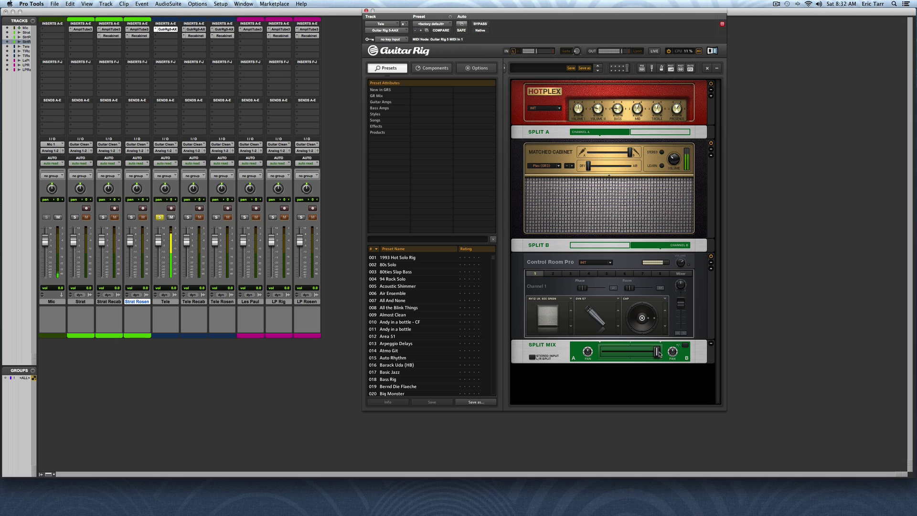
pyautogui.click(188, 218)
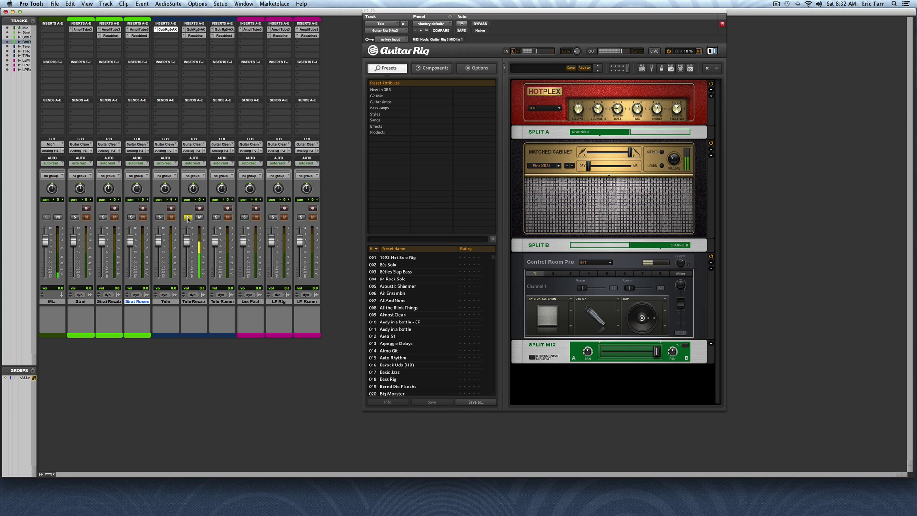
pyautogui.click(196, 36)
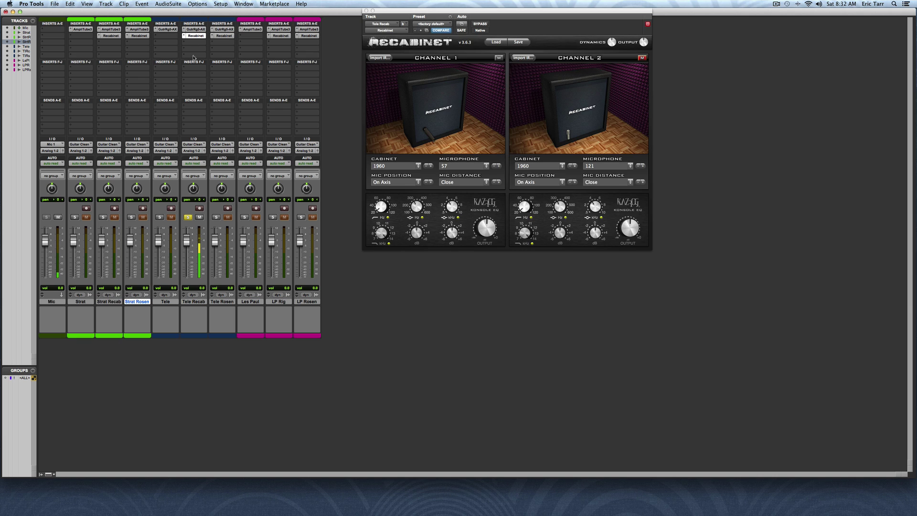
pyautogui.click(217, 217)
pyautogui.click(229, 37)
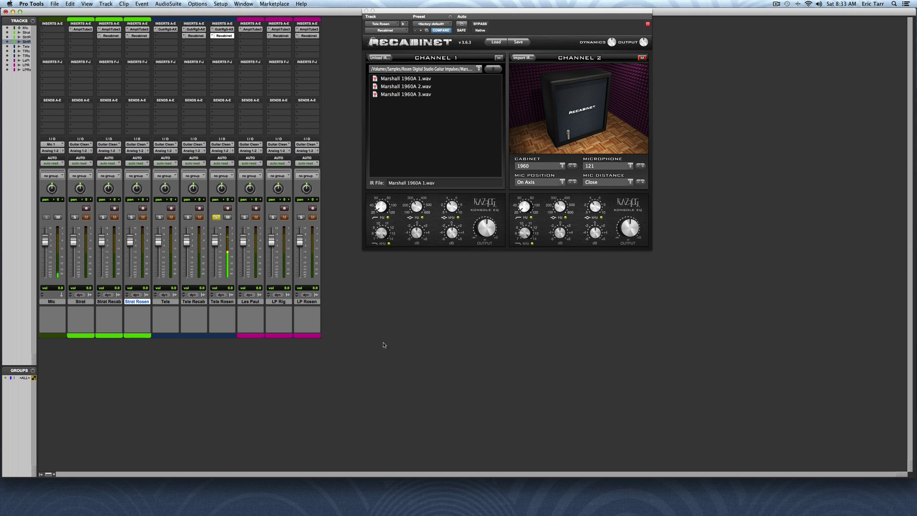
# Solo Tele with the split mix fully at side A, then compare Tele Recab and Tele Rosen's Marshall 1960A IR
pyautogui.click(160, 218)
pyautogui.click(170, 29)
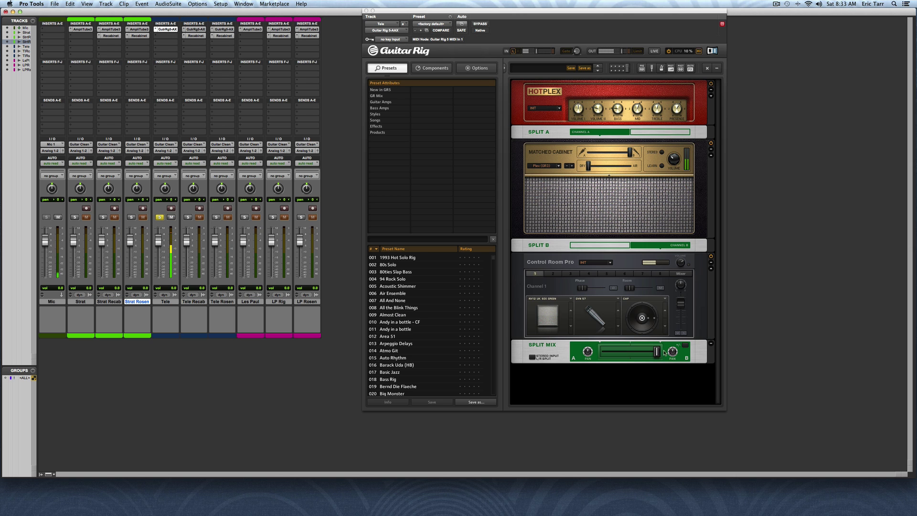
pyautogui.moveTo(658, 354); pyautogui.dragTo(604, 352)
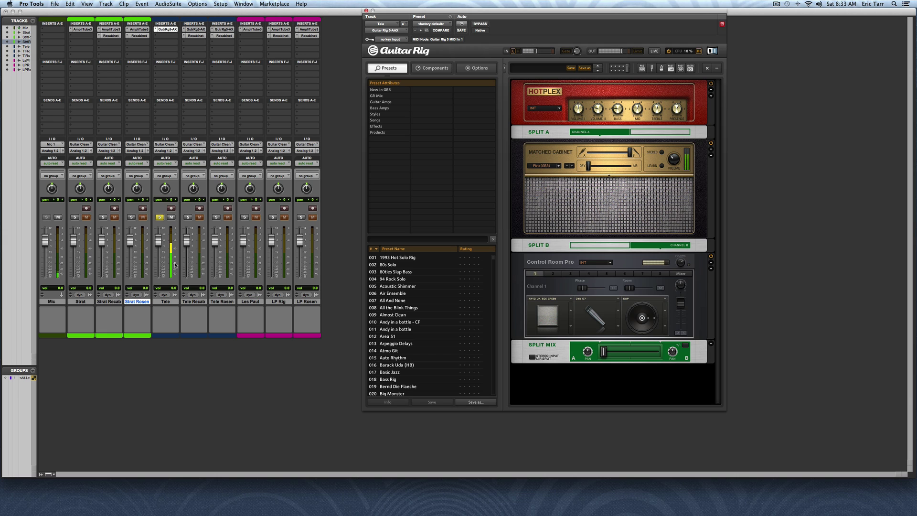
pyautogui.click(188, 217)
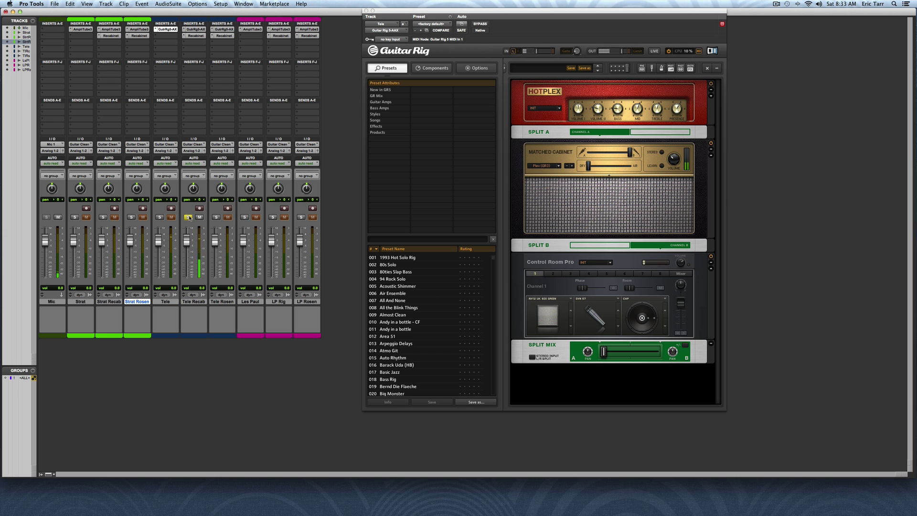
pyautogui.click(216, 217)
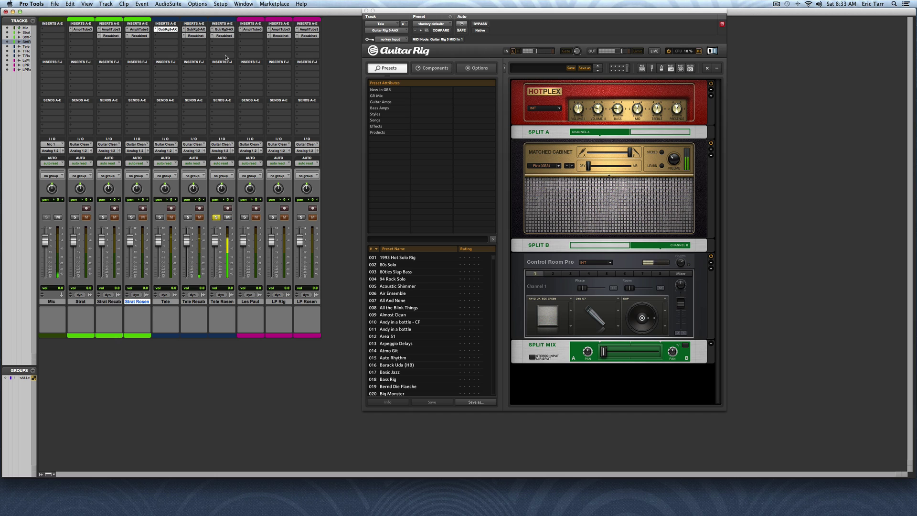
pyautogui.click(224, 36)
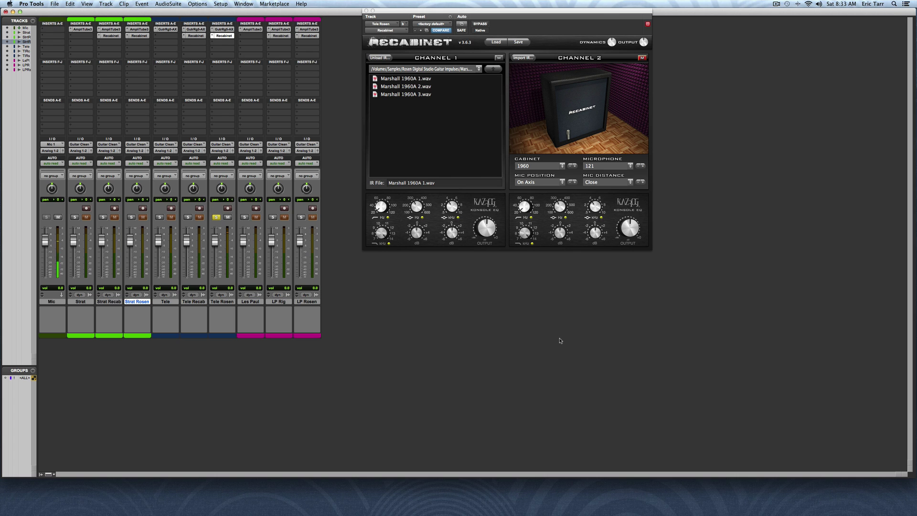
# Show the AmpliTube 3 cabinet and mic modules on Les Paul and LP Rig, plus LP Rig's ReCabinet
pyautogui.click(254, 30)
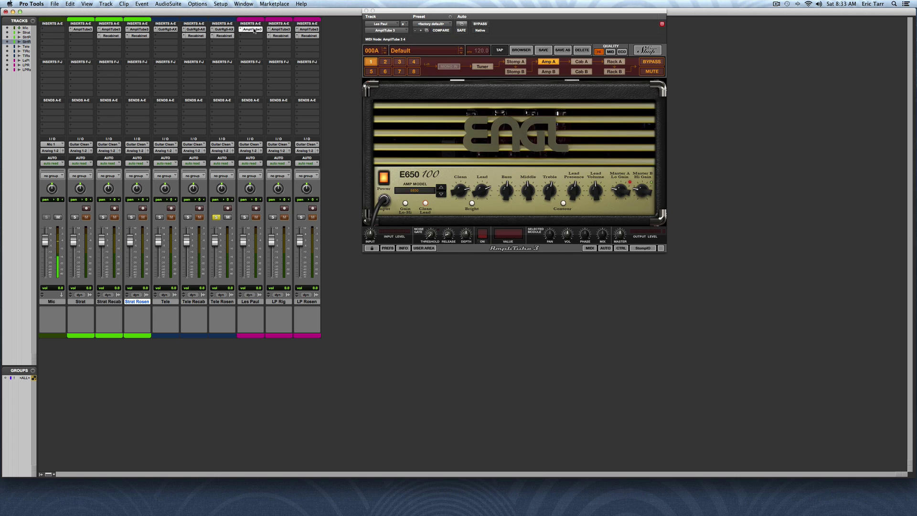
pyautogui.click(583, 62)
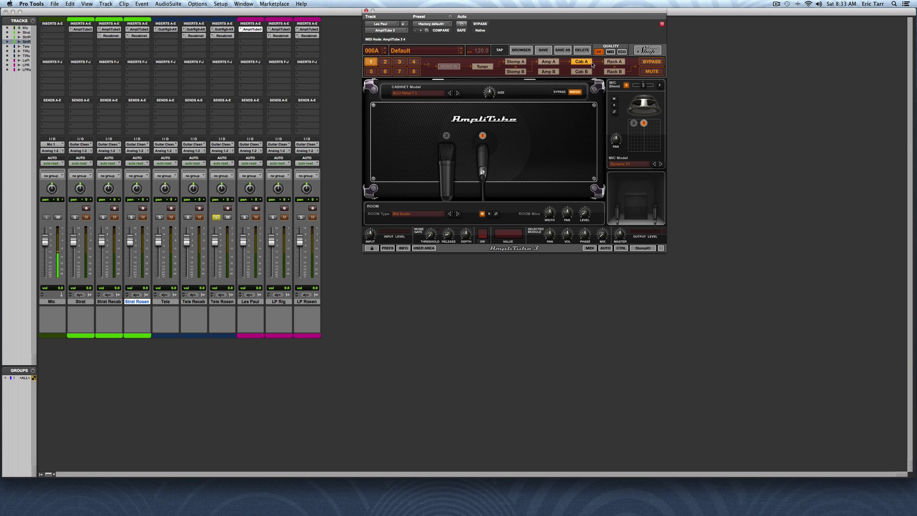
pyautogui.click(284, 29)
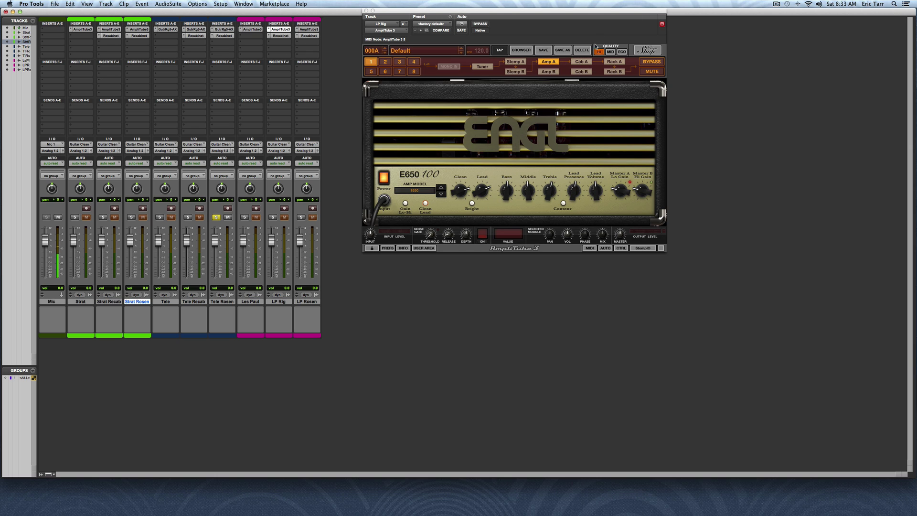
pyautogui.click(587, 62)
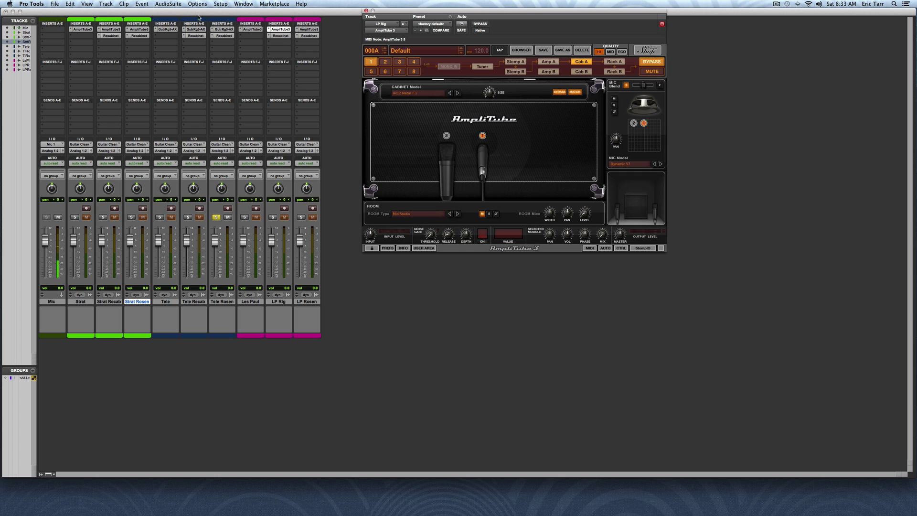
pyautogui.click(279, 37)
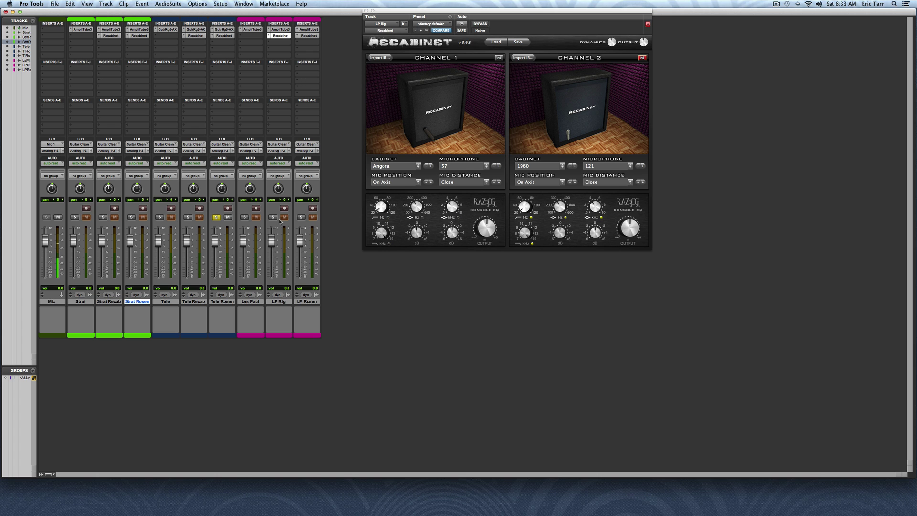
# Solo LP Rosen to view its Mesa Rectifier ReCabinet, then solo Les Paul showing its AmpliTube 3
pyautogui.click(301, 217)
pyautogui.click(311, 36)
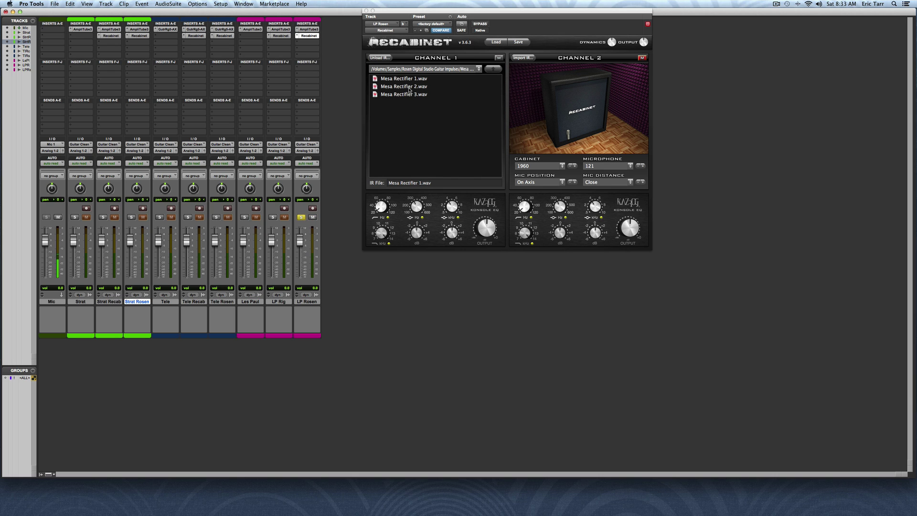
pyautogui.click(245, 218)
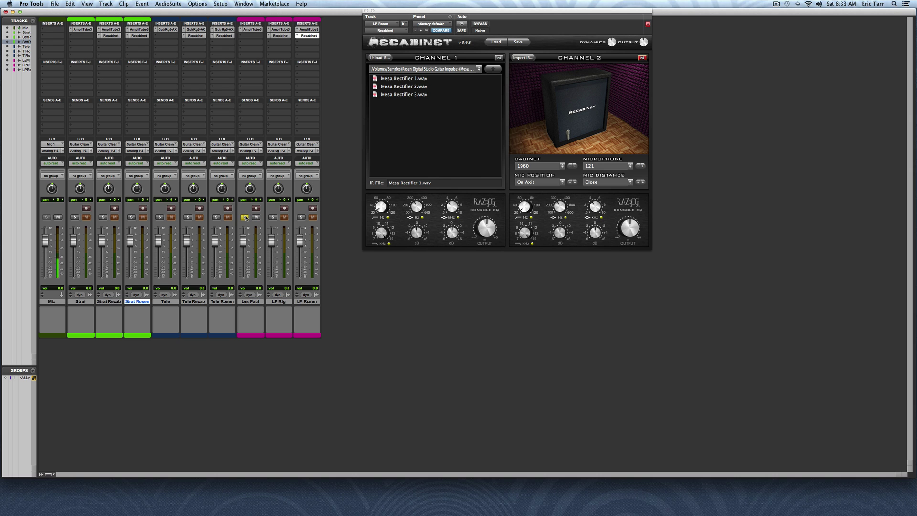
pyautogui.click(253, 30)
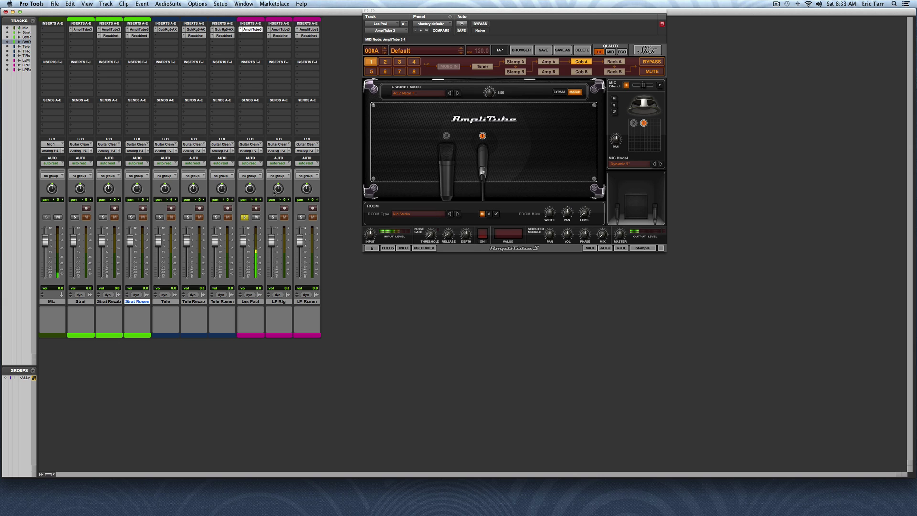
# Solo LP Rig, LP Rosen, Les Paul, LP Rig, then LP Rosen in turn to compare them
pyautogui.click(274, 217)
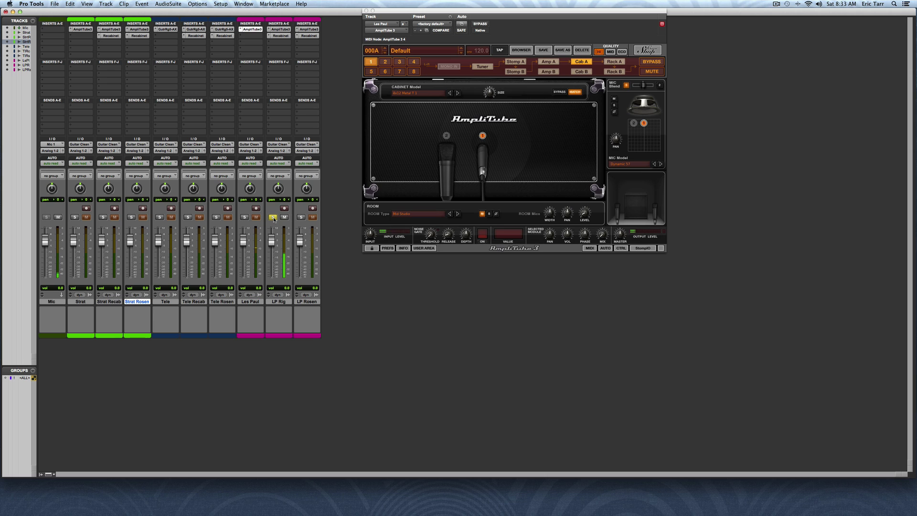
pyautogui.click(302, 218)
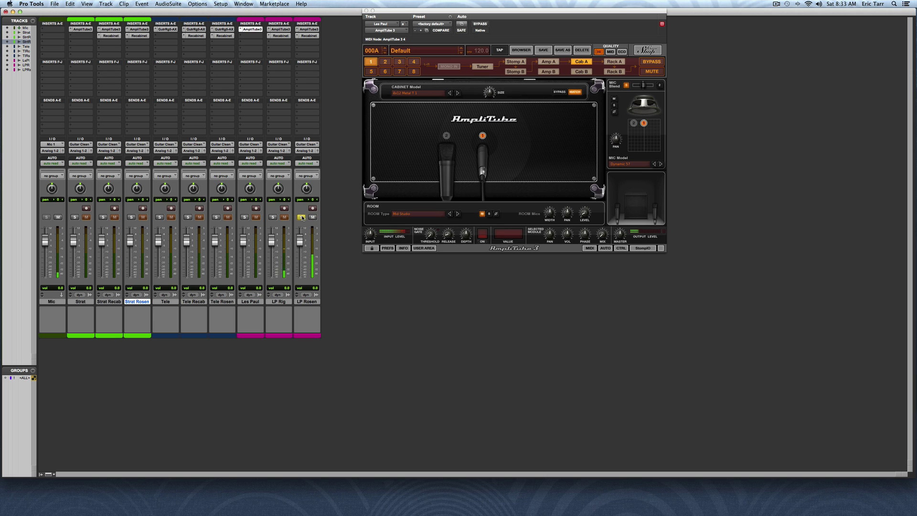
pyautogui.click(244, 217)
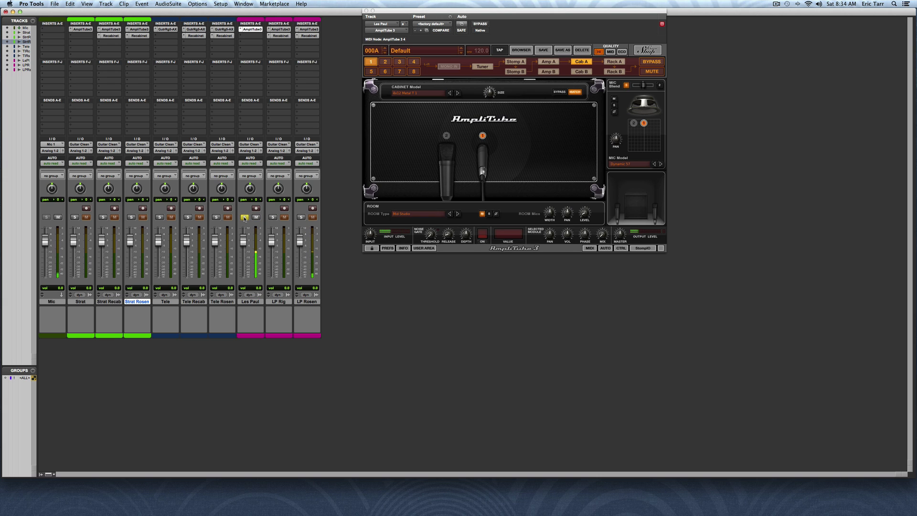
pyautogui.click(273, 218)
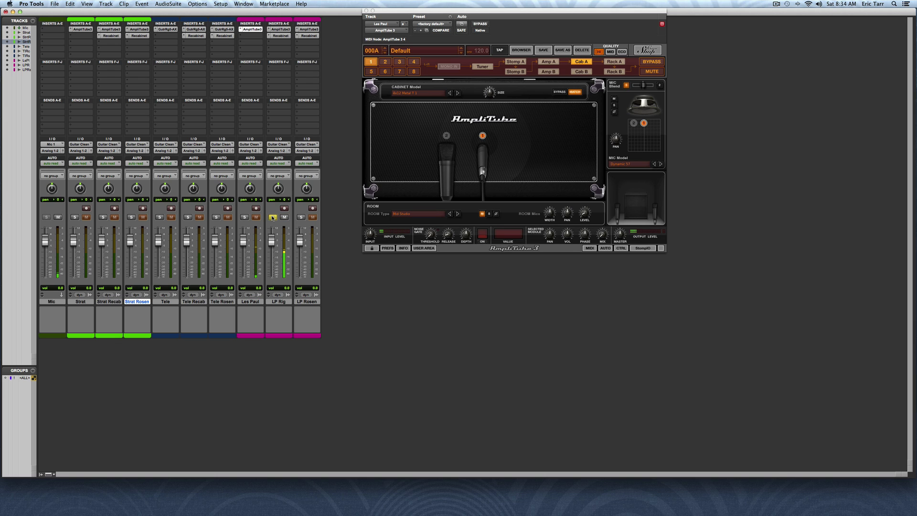
pyautogui.click(301, 217)
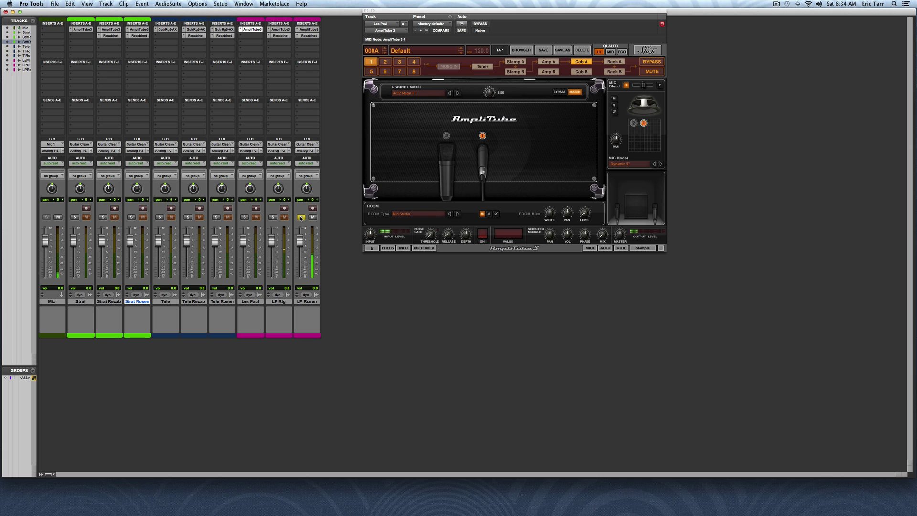